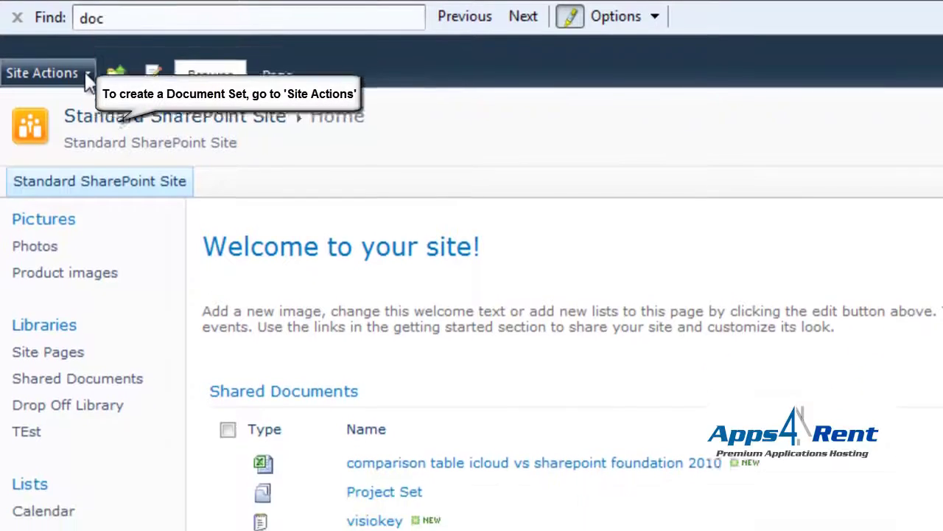
Check the activation status of the Document Sets feature among the site collection features
left_click(87, 140)
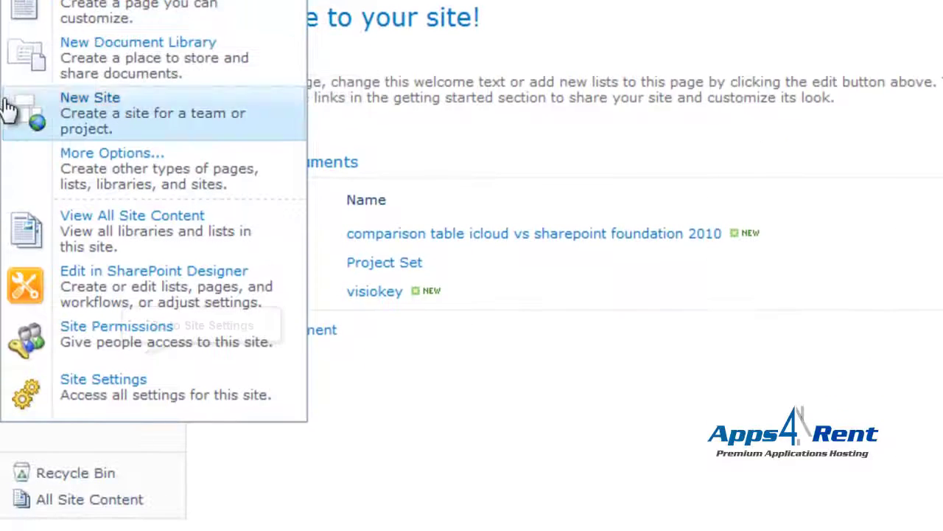
left_click(110, 405)
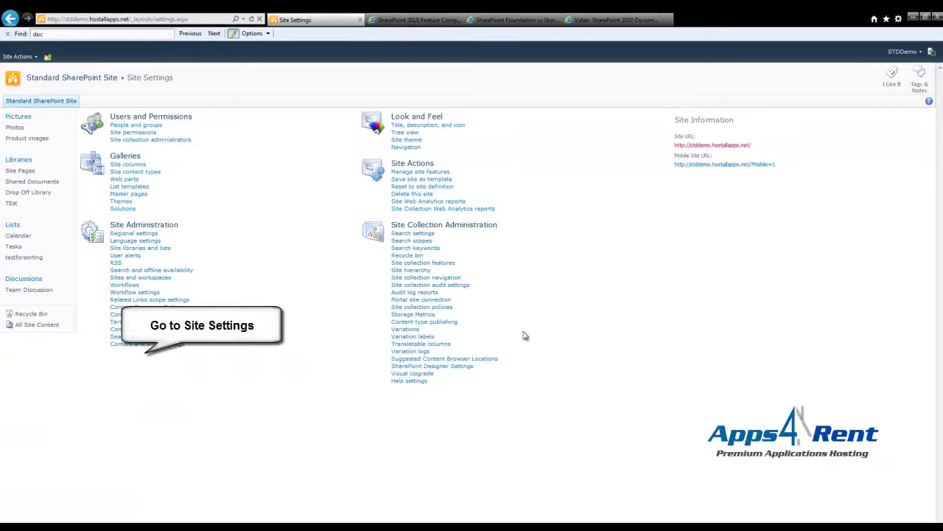
left_click_drag(499, 227, 468, 229)
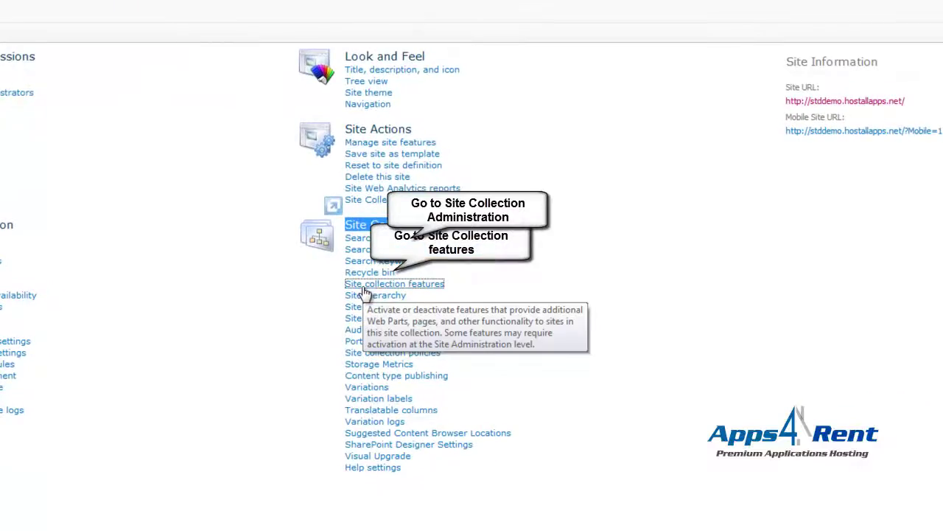
left_click(365, 286)
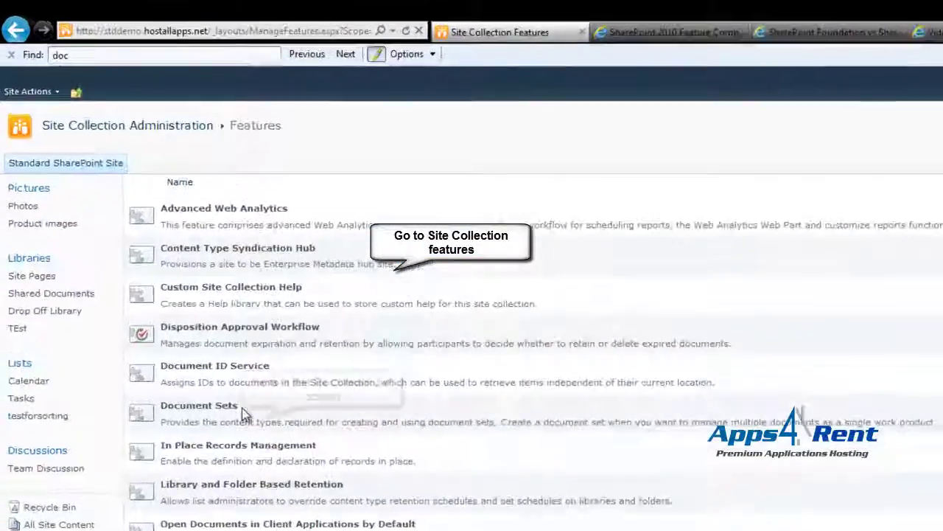
left_click_drag(145, 251, 99, 252)
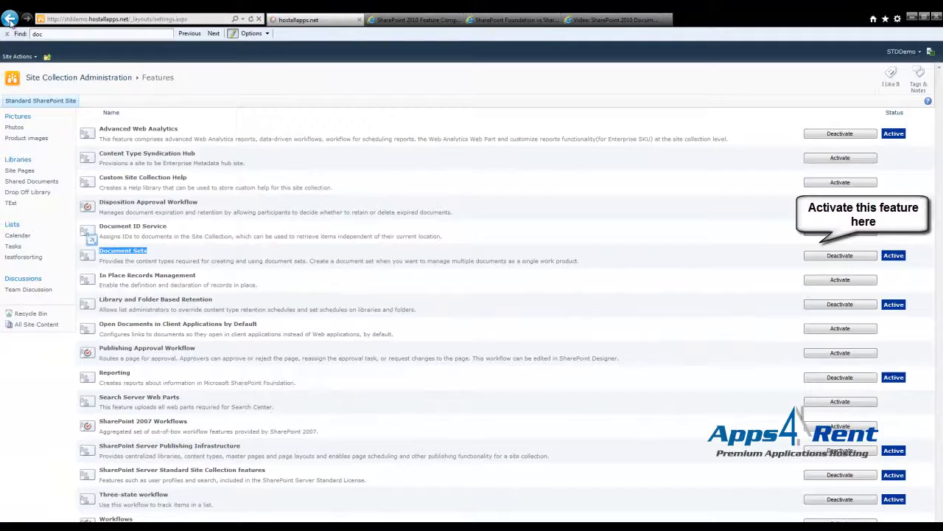
left_click(9, 19)
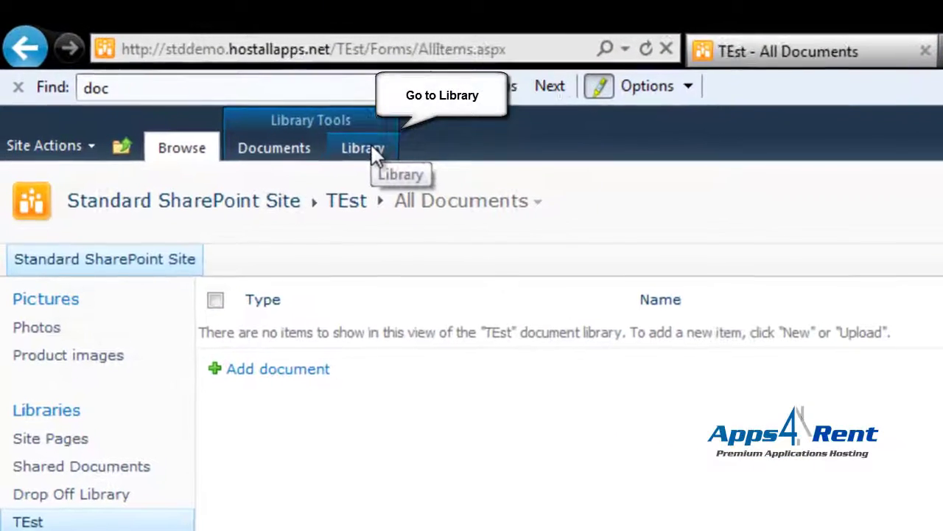
Allow management of content types in the advanced settings of the TEst document library and save the settings
left_click(145, 56)
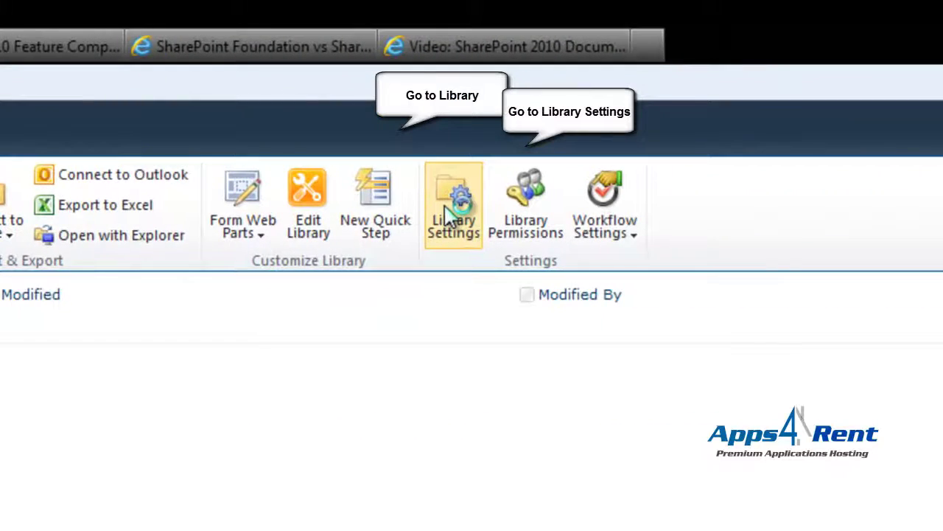
left_click(449, 213)
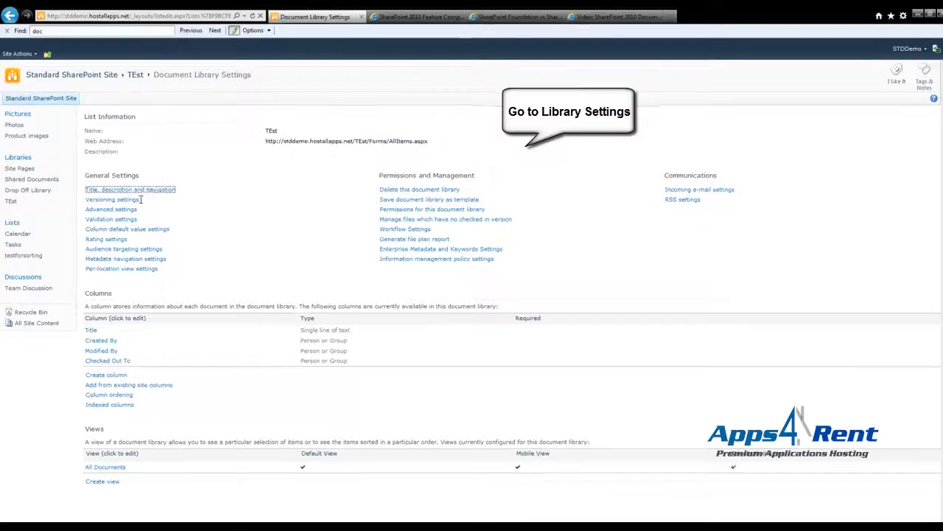
left_click(127, 211)
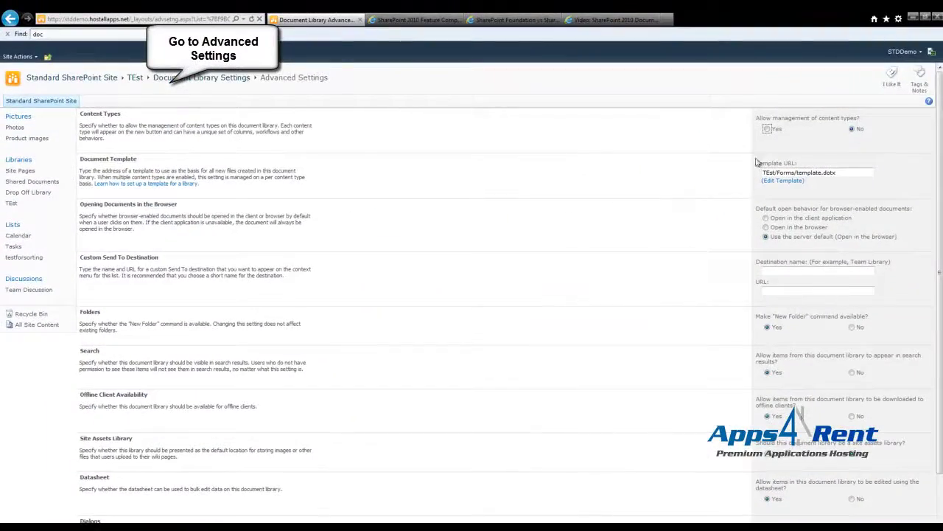
left_click_drag(860, 118, 772, 119)
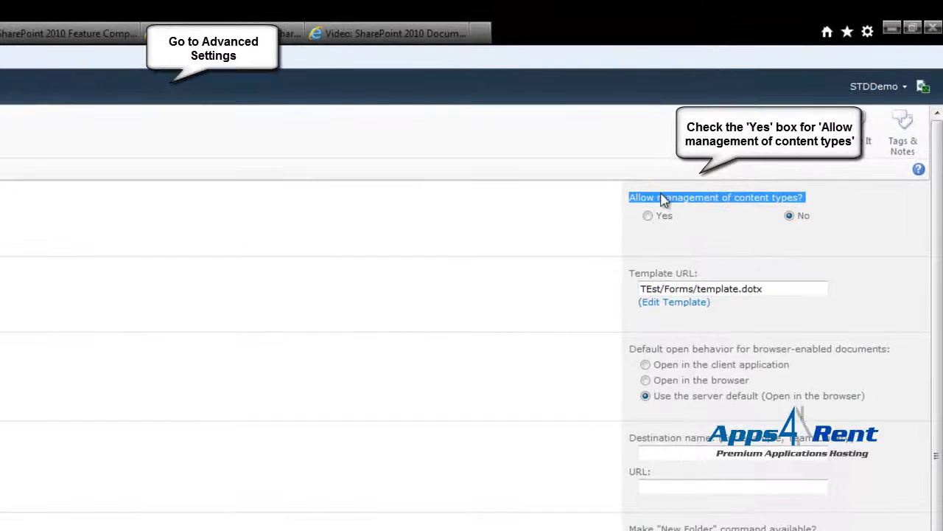
left_click_drag(662, 199, 662, 198)
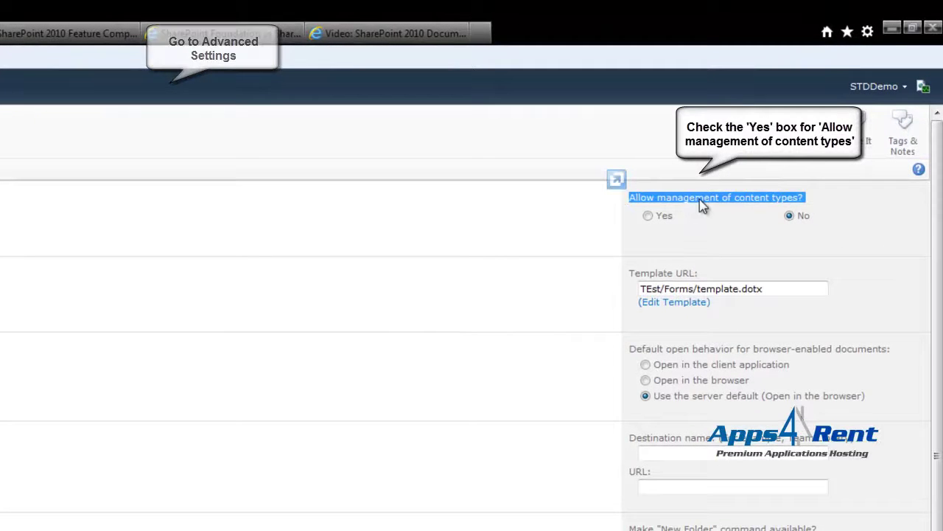
left_click(647, 216)
scroll(771, 385, "down", 5)
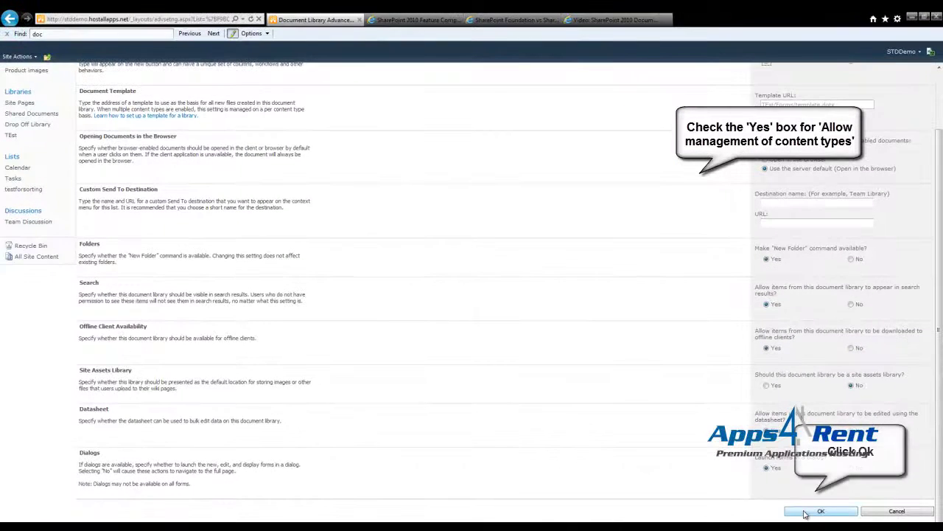
left_click(805, 513)
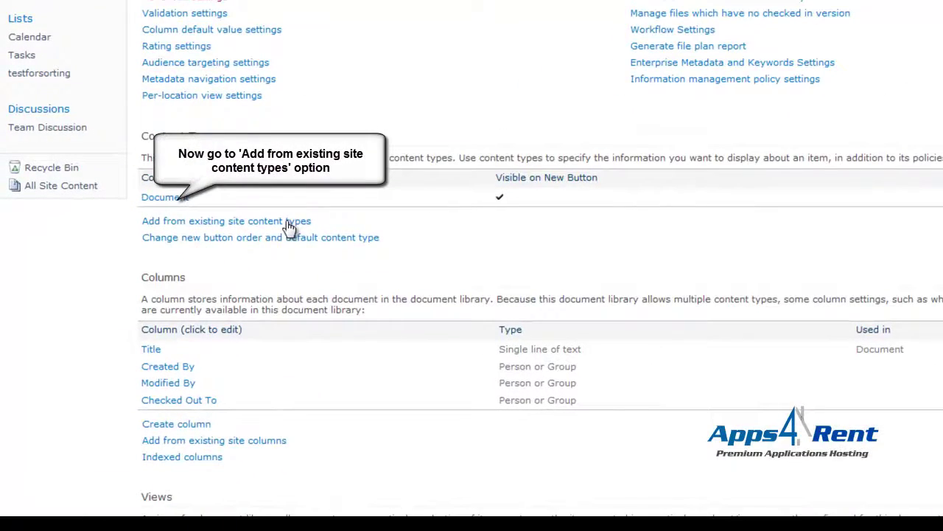
Add the existing site content type Document Set to the TEst library
left_click(291, 223)
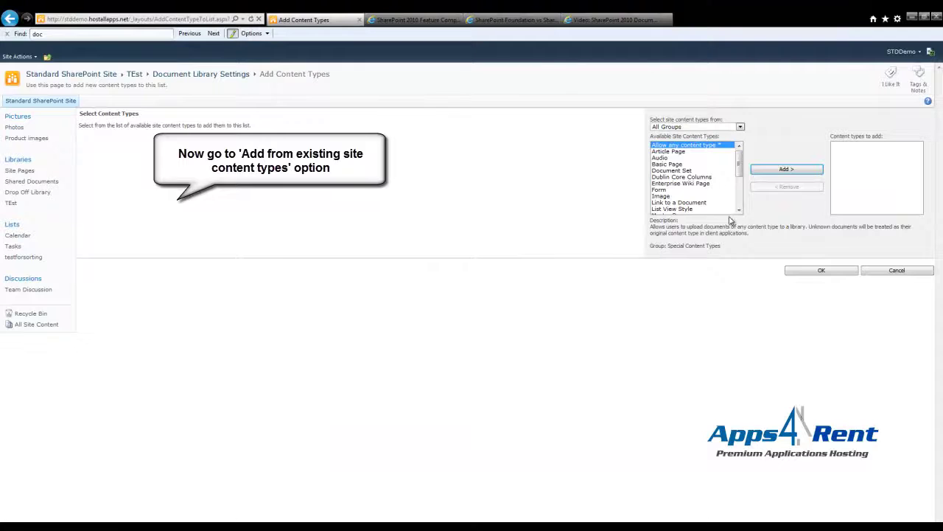
left_click(684, 171)
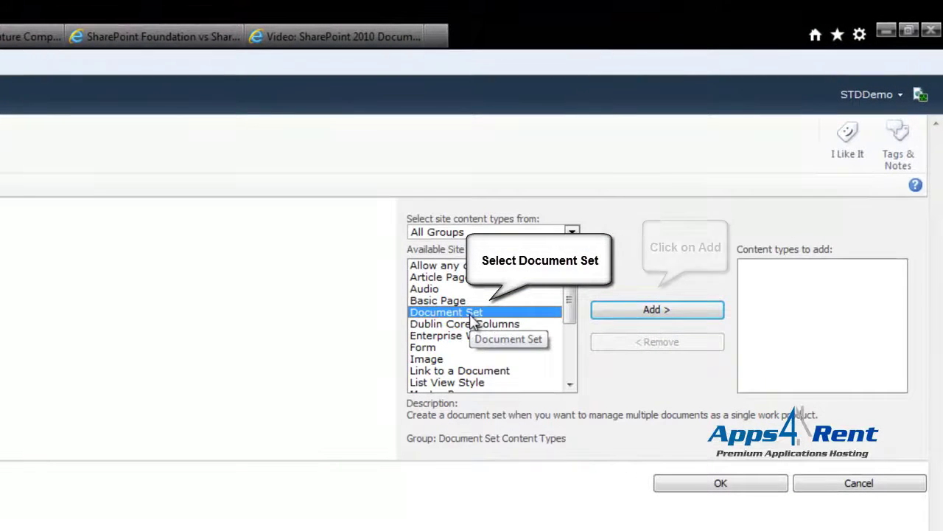
left_click(628, 311)
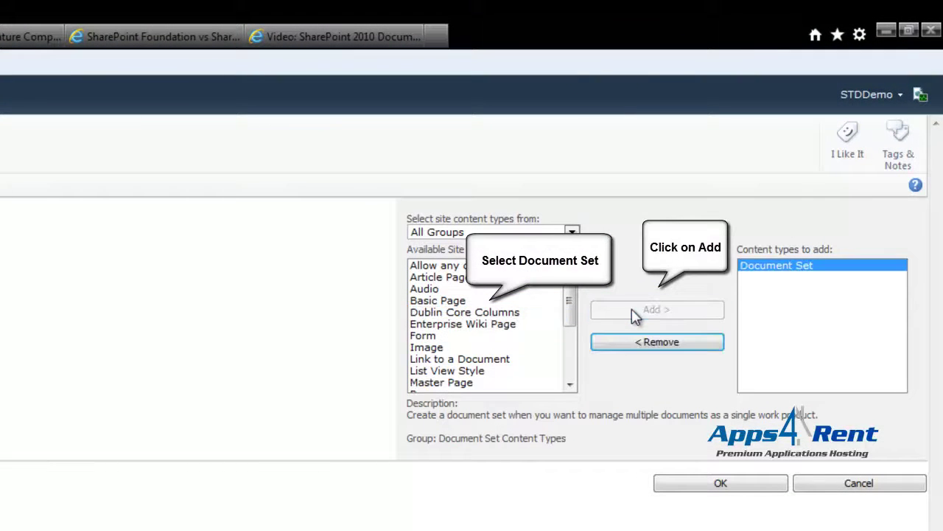
left_click(688, 487)
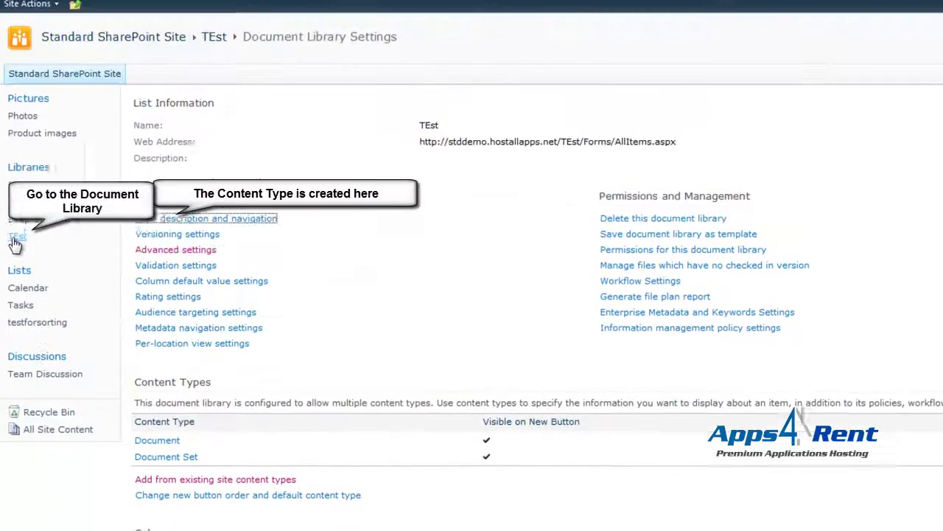
Create a new document set named "New ERP Project" in the TEst library
left_click(15, 249)
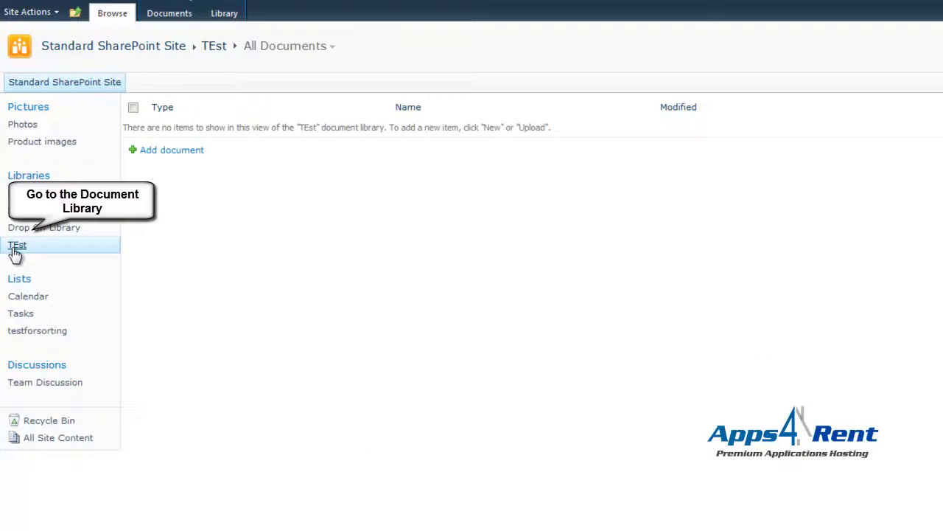
left_click(169, 12)
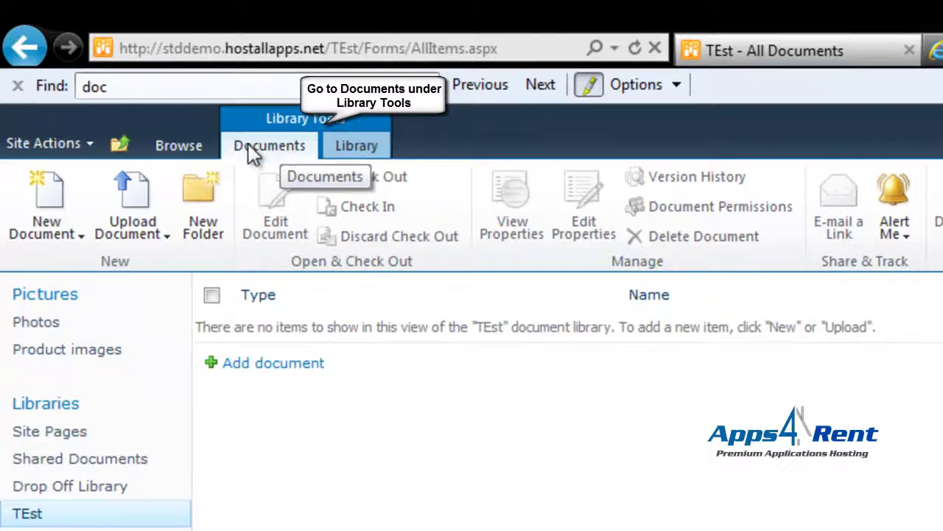
left_click(53, 218)
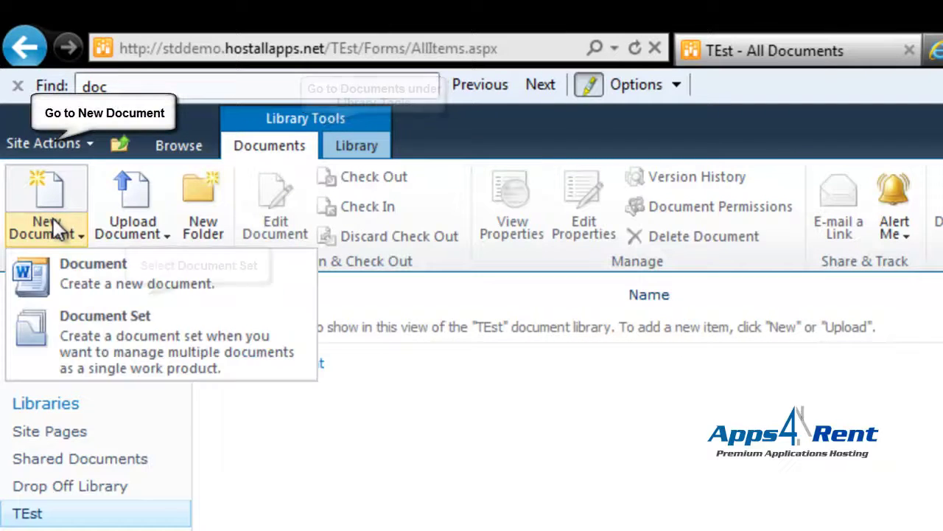
left_click(100, 355)
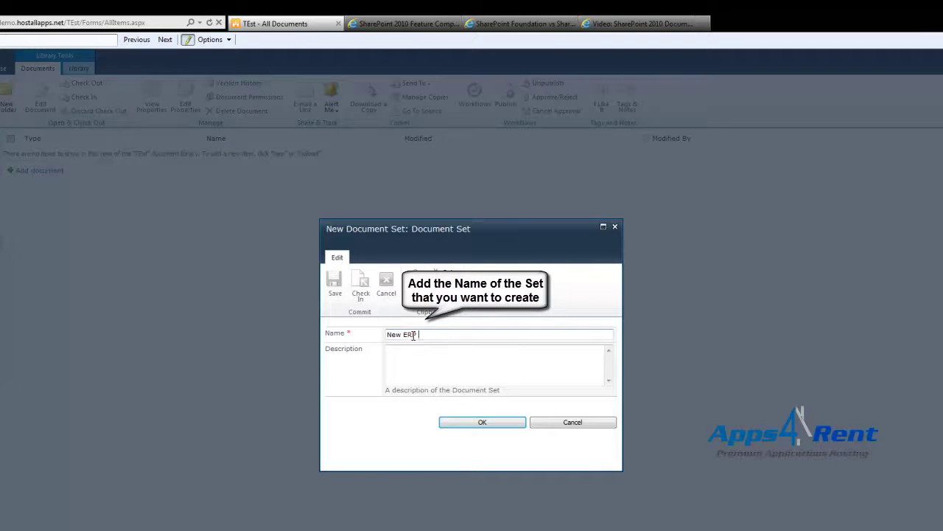
type("Project")
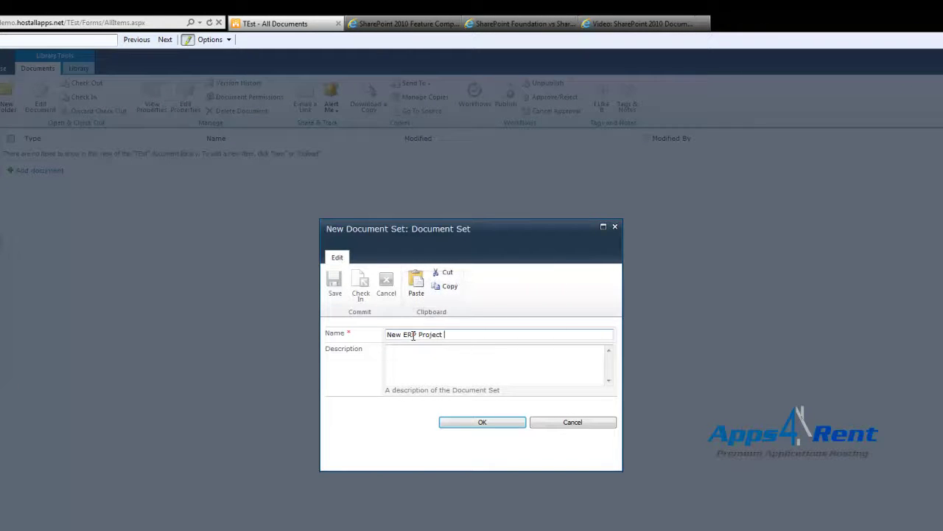
left_click(480, 422)
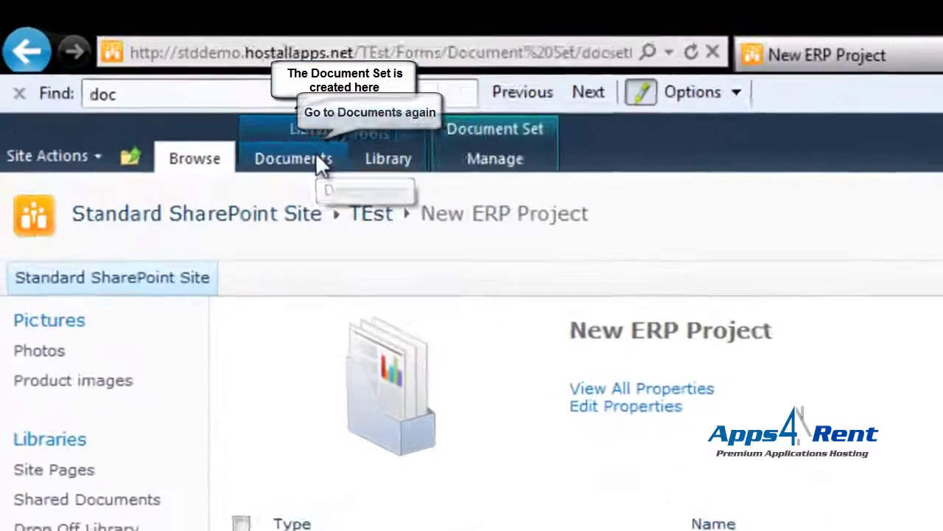
Upload the Excel file "comparison table sharepoint foundation vs. dropbox" from the Desktop to the New ERP Project set and save its properties
left_click(115, 58)
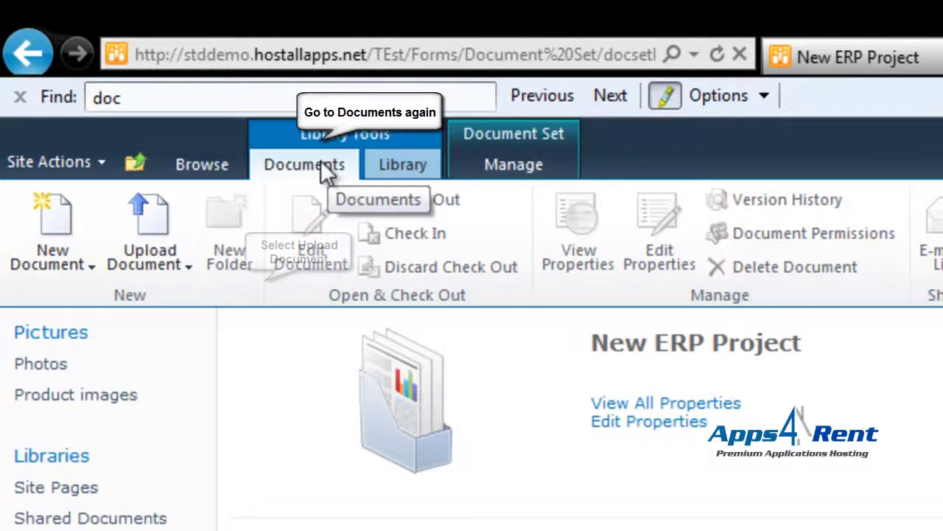
left_click(144, 247)
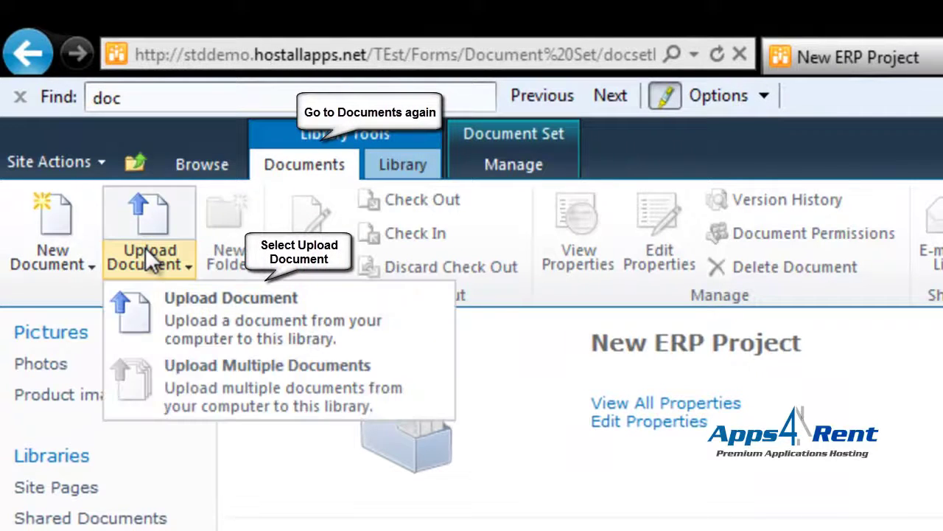
left_click(248, 333)
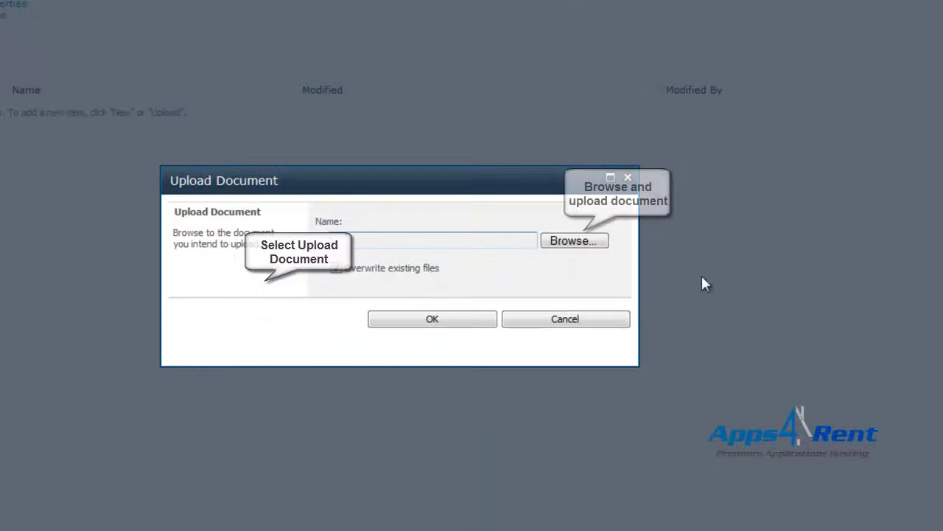
left_click(589, 244)
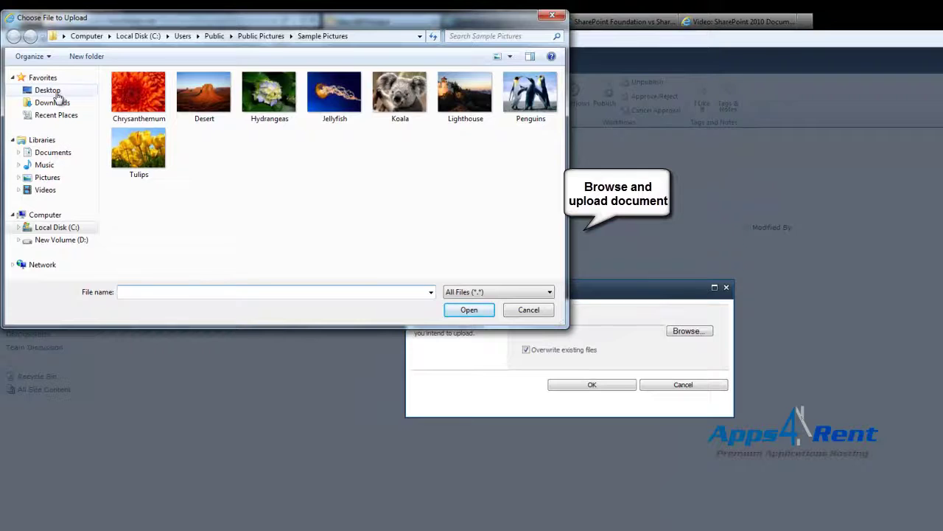
left_click(56, 94)
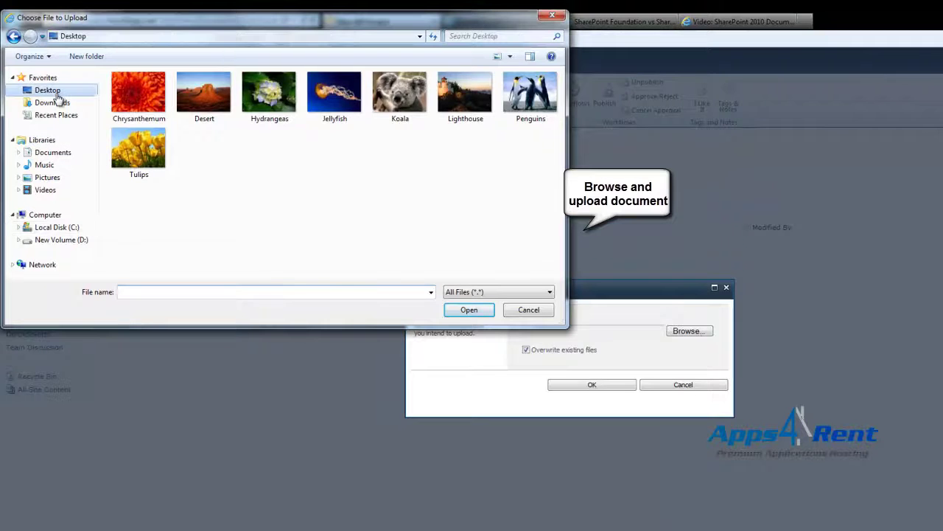
left_click(561, 275)
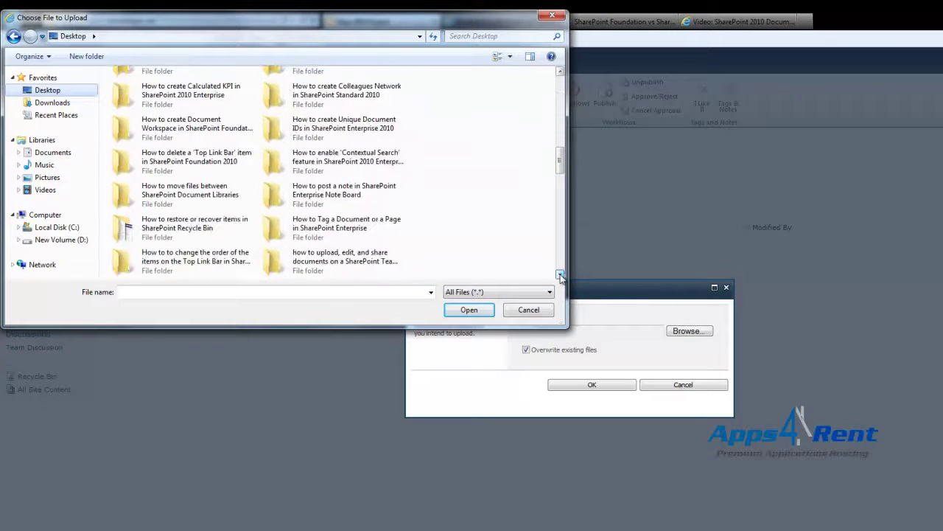
left_click_drag(561, 276, 561, 276)
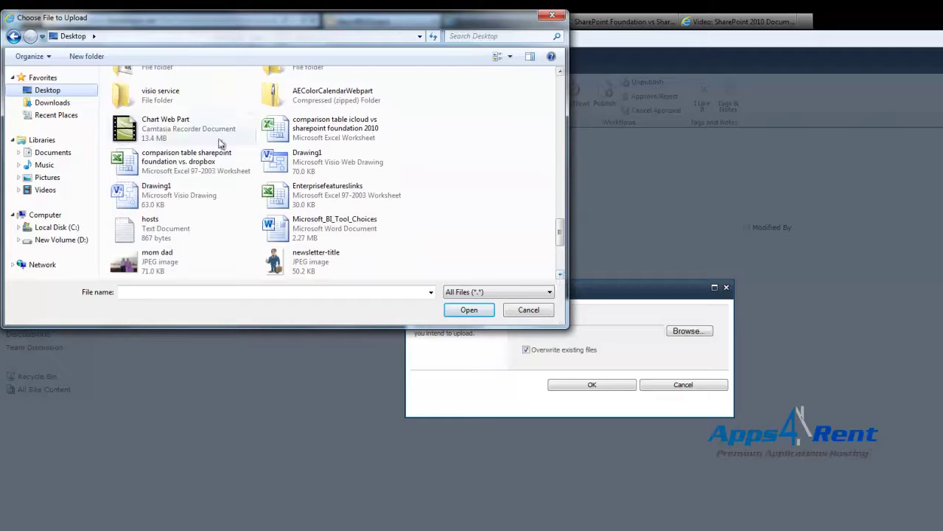
double_click(166, 170)
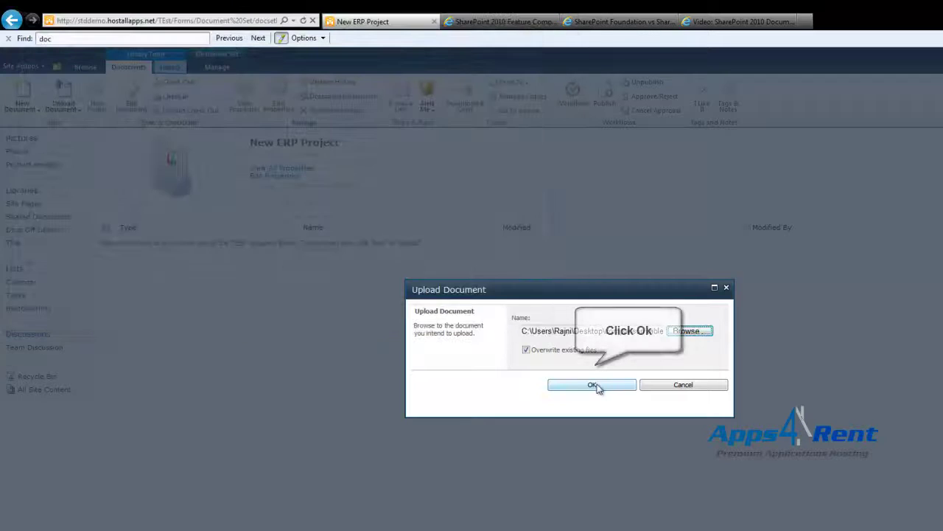
left_click(595, 384)
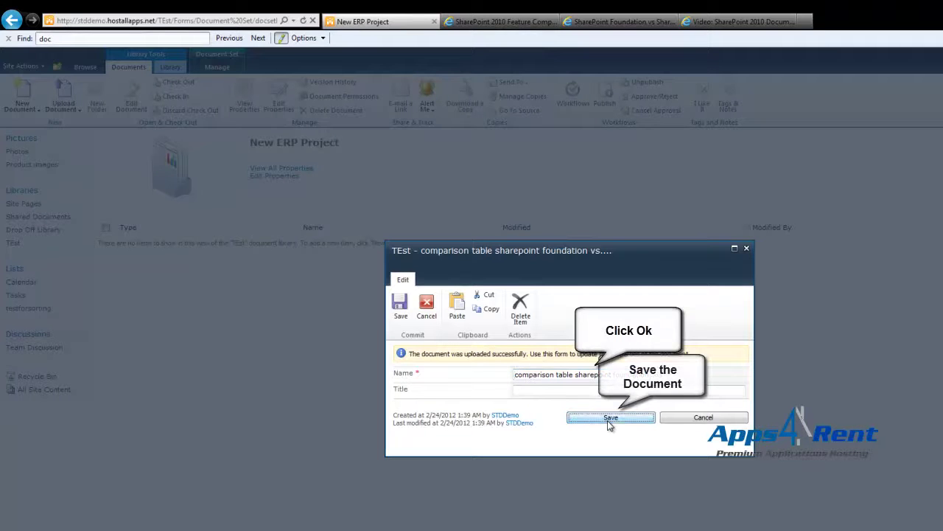
left_click(608, 423)
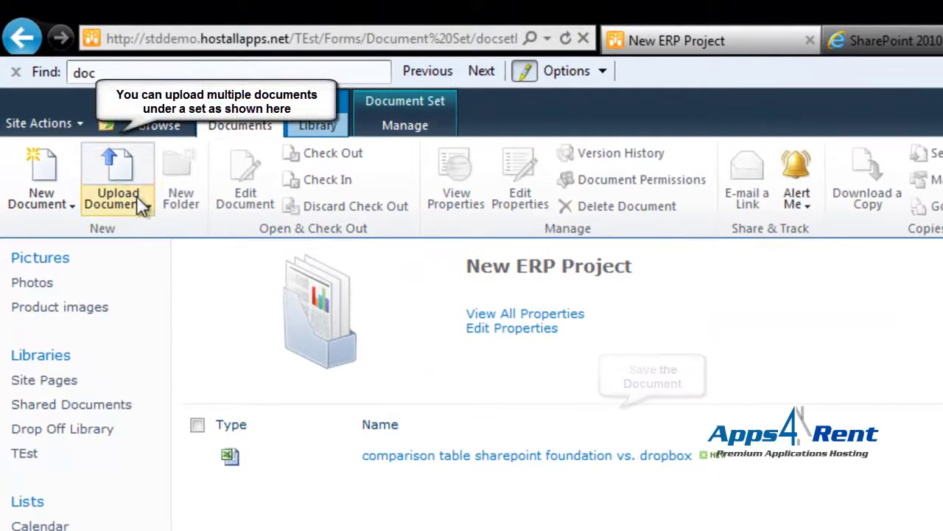
Upload the Excel file "sharepoint foundation vs iDrive" from the Desktop to the New ERP Project set and save its properties
left_click(140, 200)
left_click(153, 258)
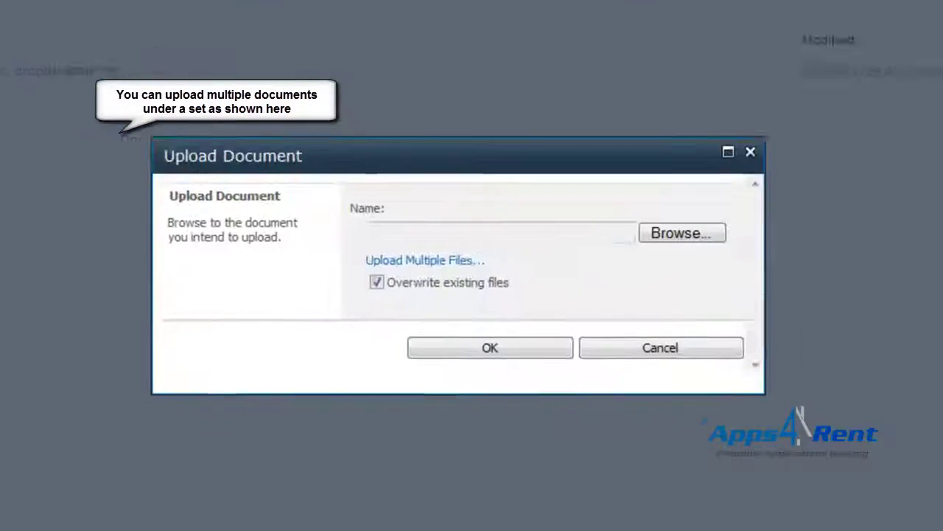
left_click(656, 220)
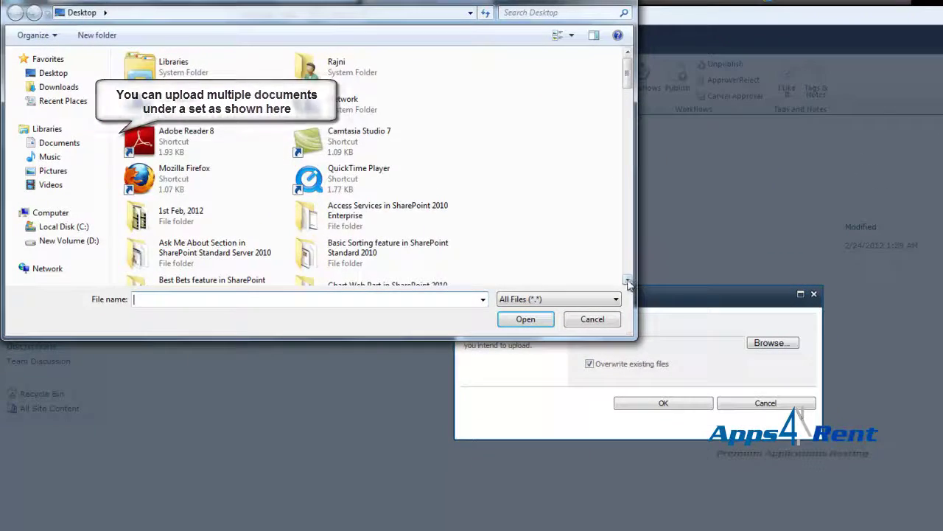
left_click(627, 280)
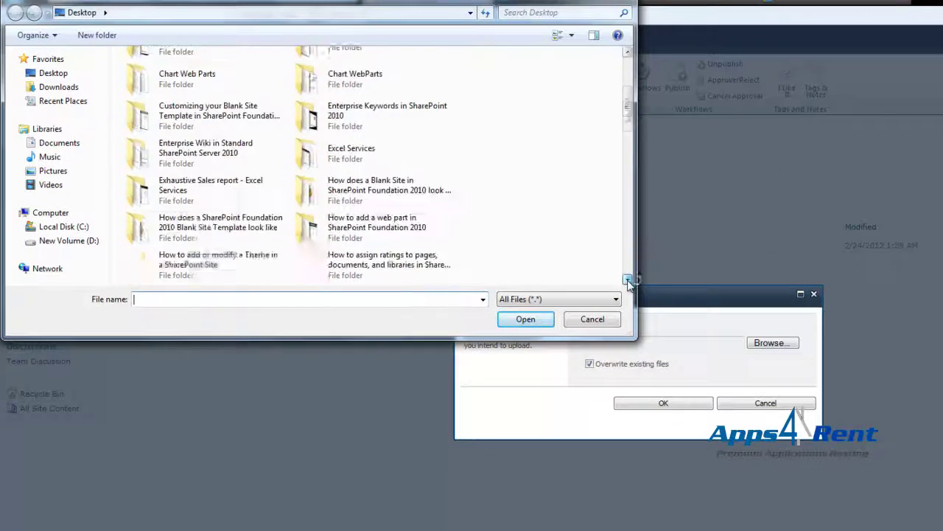
scroll(514, 248, "down", 5)
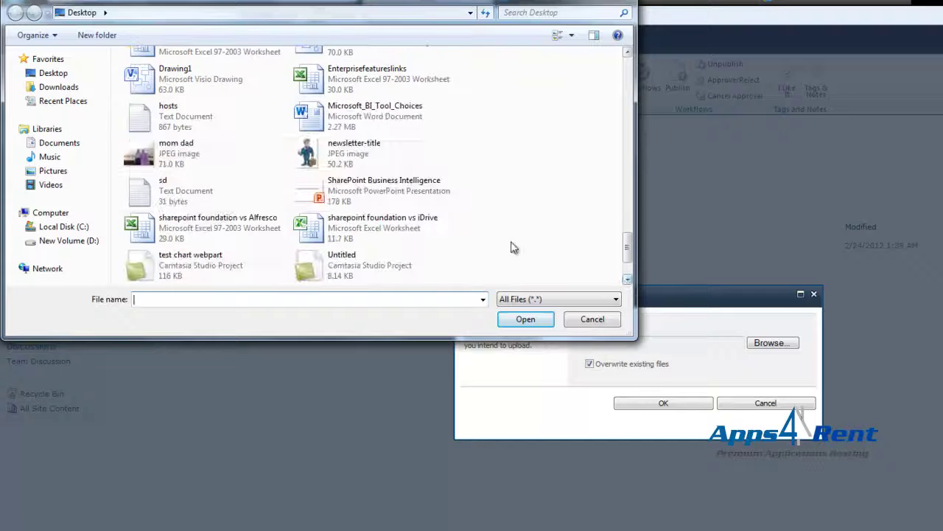
double_click(373, 223)
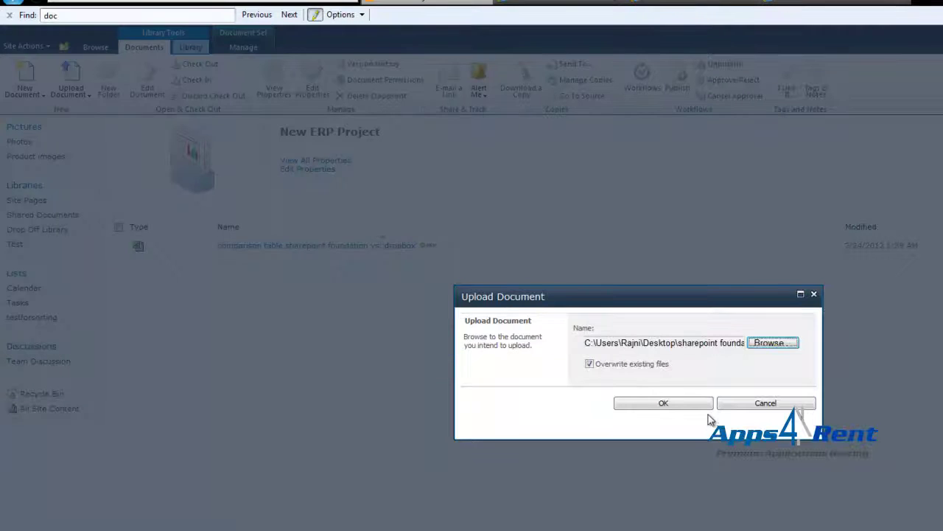
left_click(663, 408)
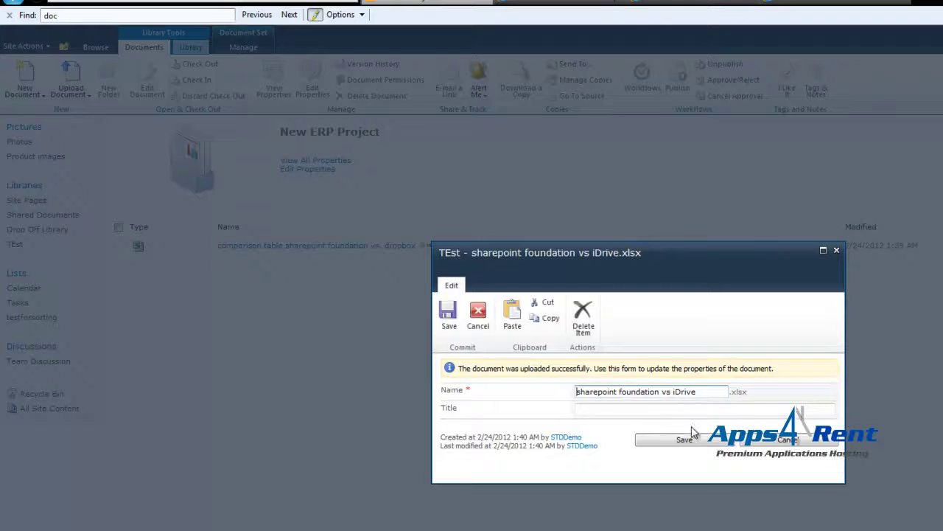
left_click(685, 440)
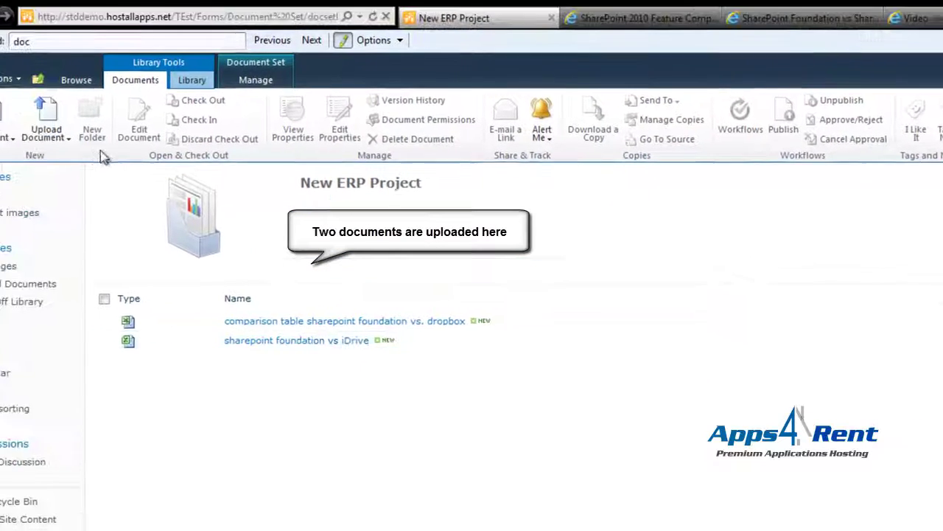
Check the available document upload options, then reopen the New ERP Project document set from the TEst library
left_click(45, 134)
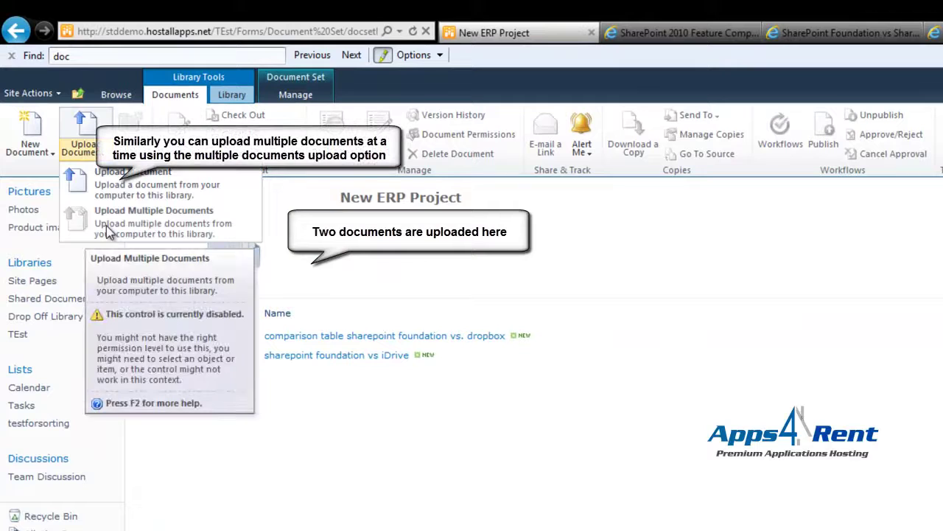
left_click(526, 518)
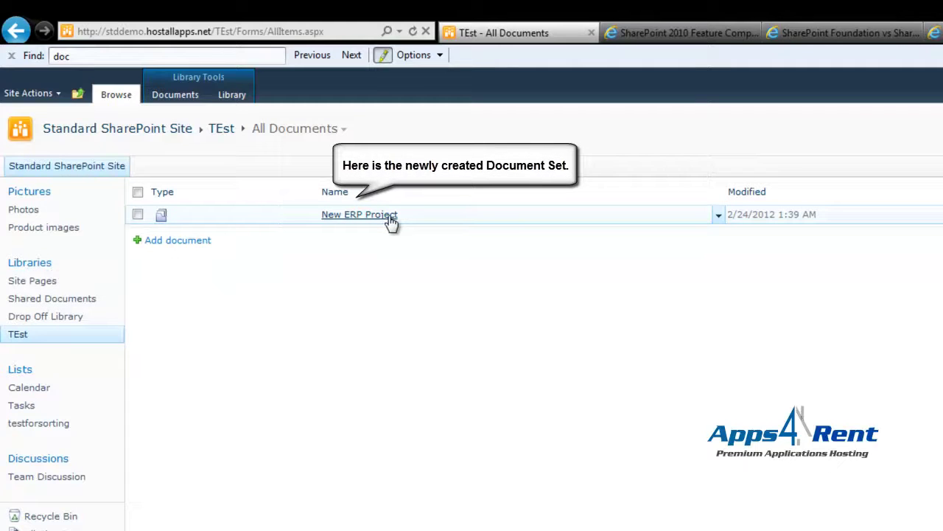
left_click(389, 219)
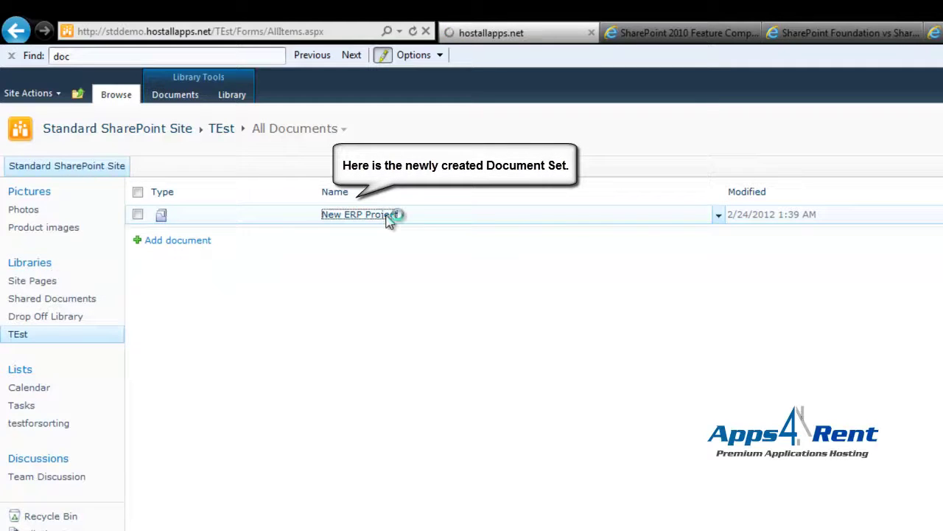